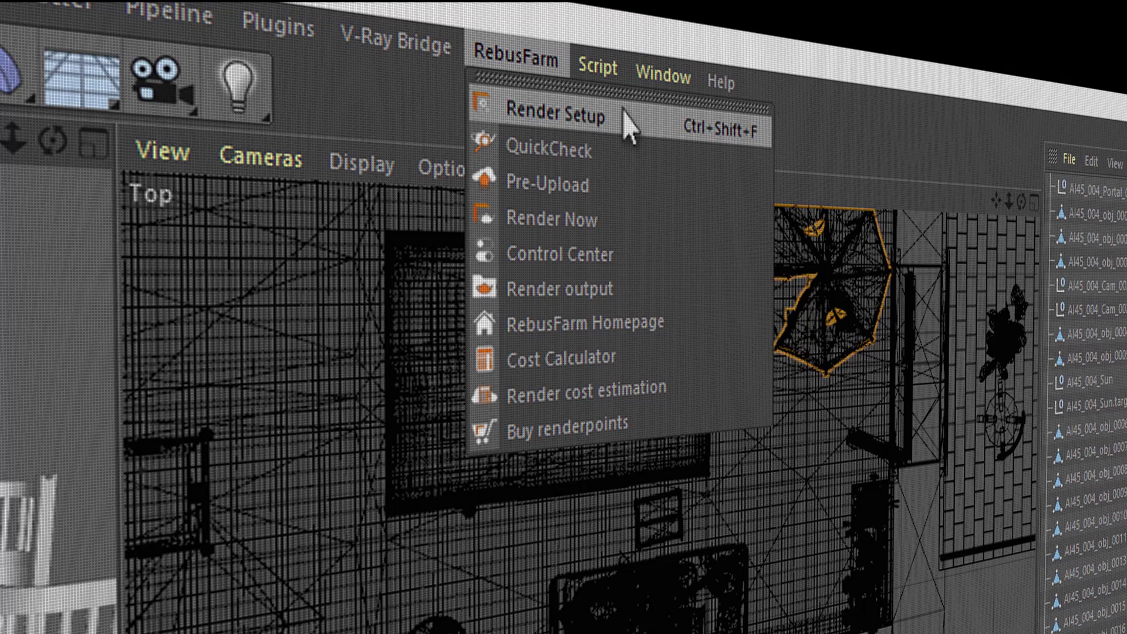
Open the RebusFarm render setup and check the scene's 1920×1080 HDTV render settings.
{"action": "left_click", "coordinate": [630, 124]}
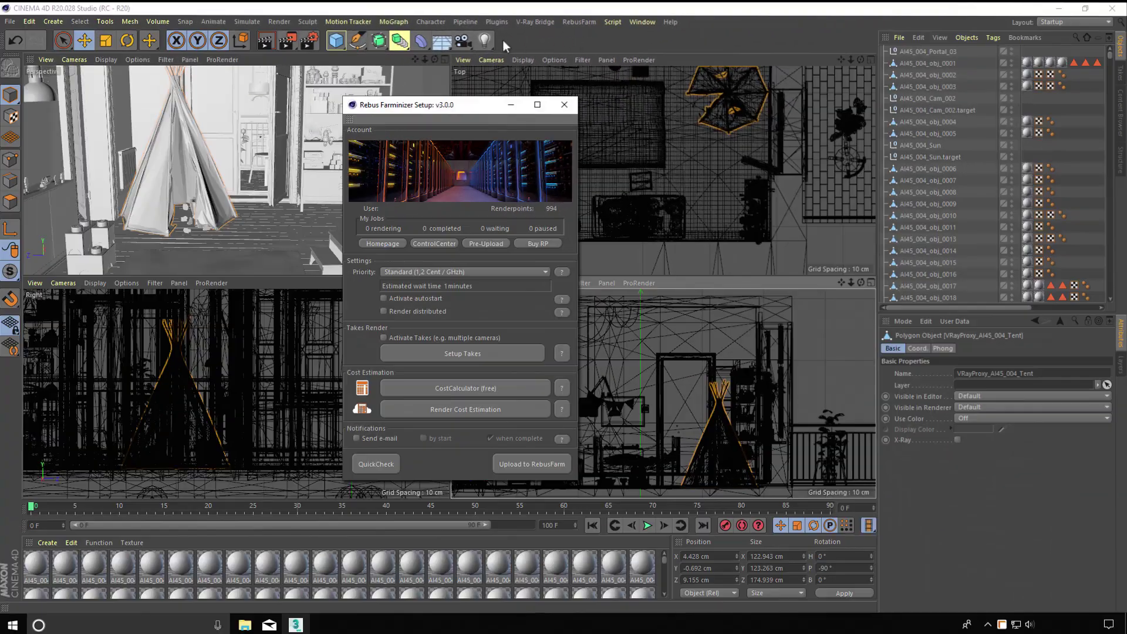
{"action": "left_click", "coordinate": [309, 42]}
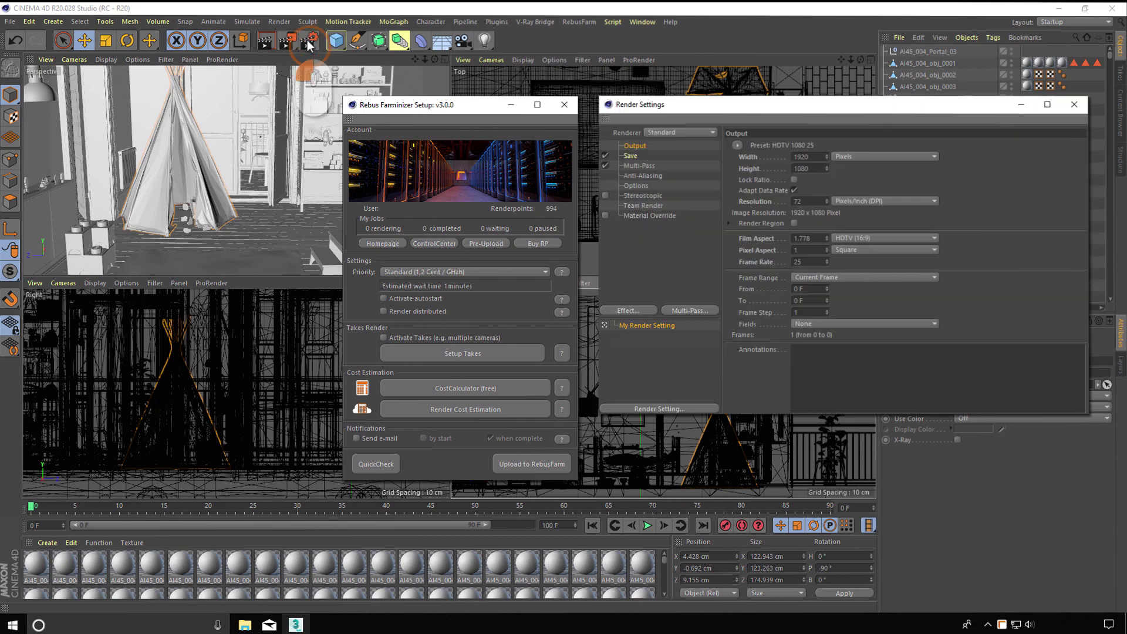
Keep the Farminizer render priority at Standard and turn on automatic render start.
{"action": "left_click", "coordinate": [1074, 105]}
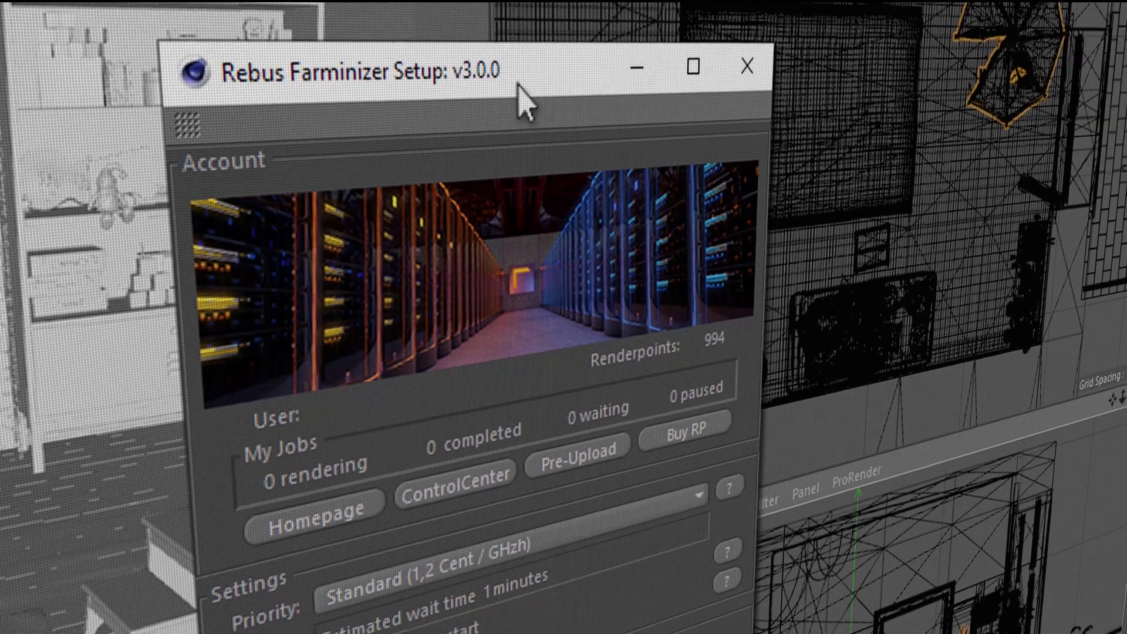
{"action": "left_click", "coordinate": [709, 365]}
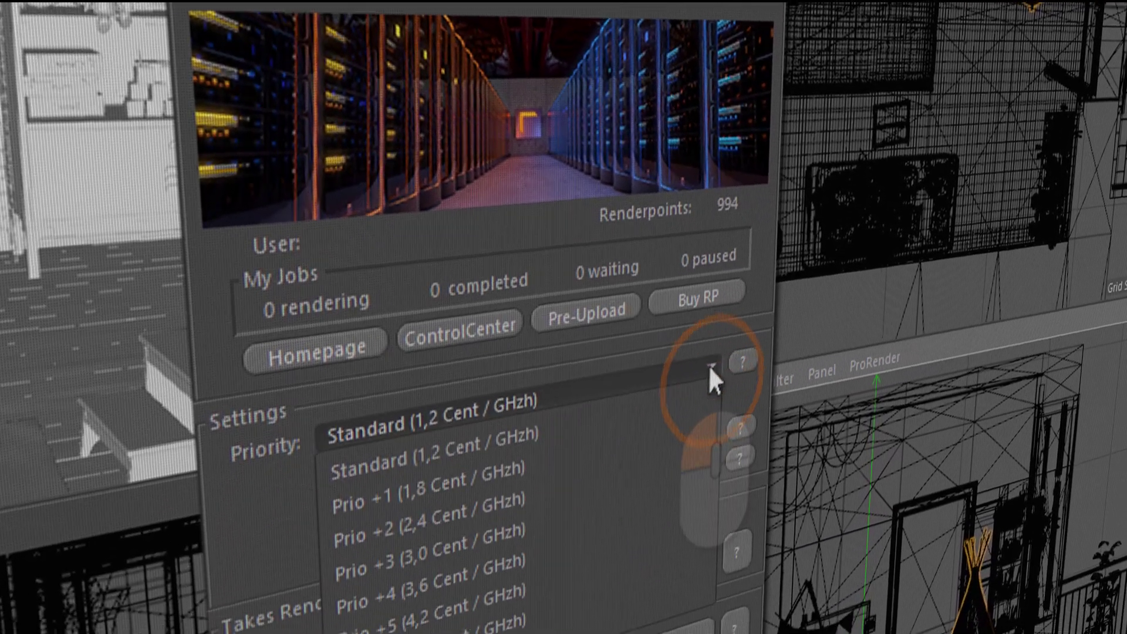
{"action": "left_click", "coordinate": [709, 366]}
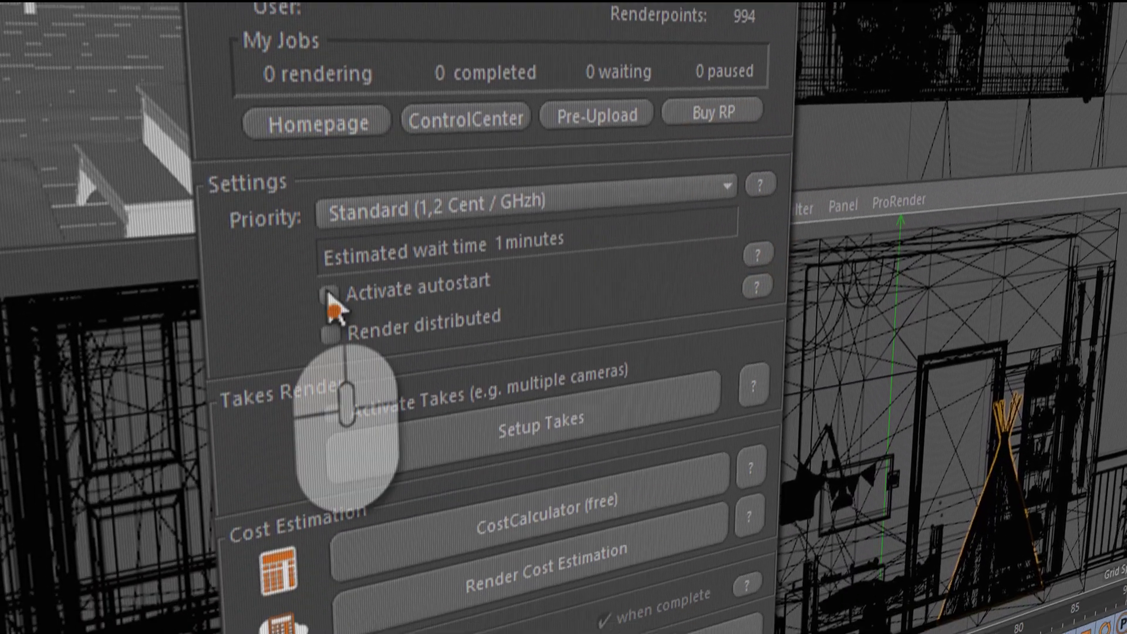
{"action": "left_click", "coordinate": [328, 295]}
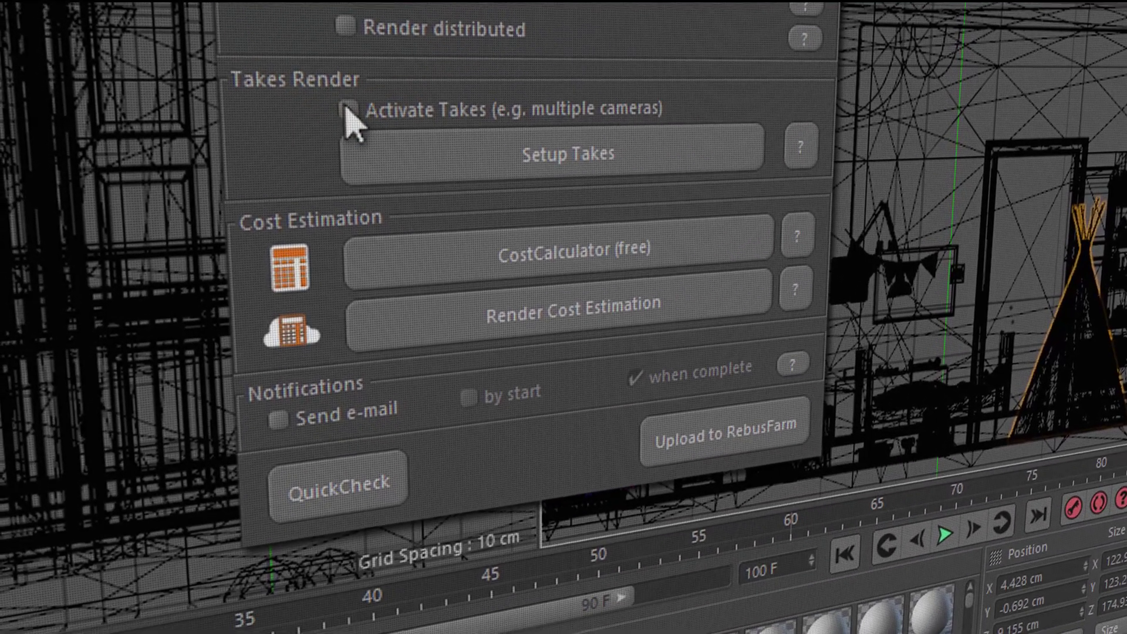
Enable takes to view the two Playroom camera takes, then switch takes rendering off.
{"action": "left_click", "coordinate": [346, 110]}
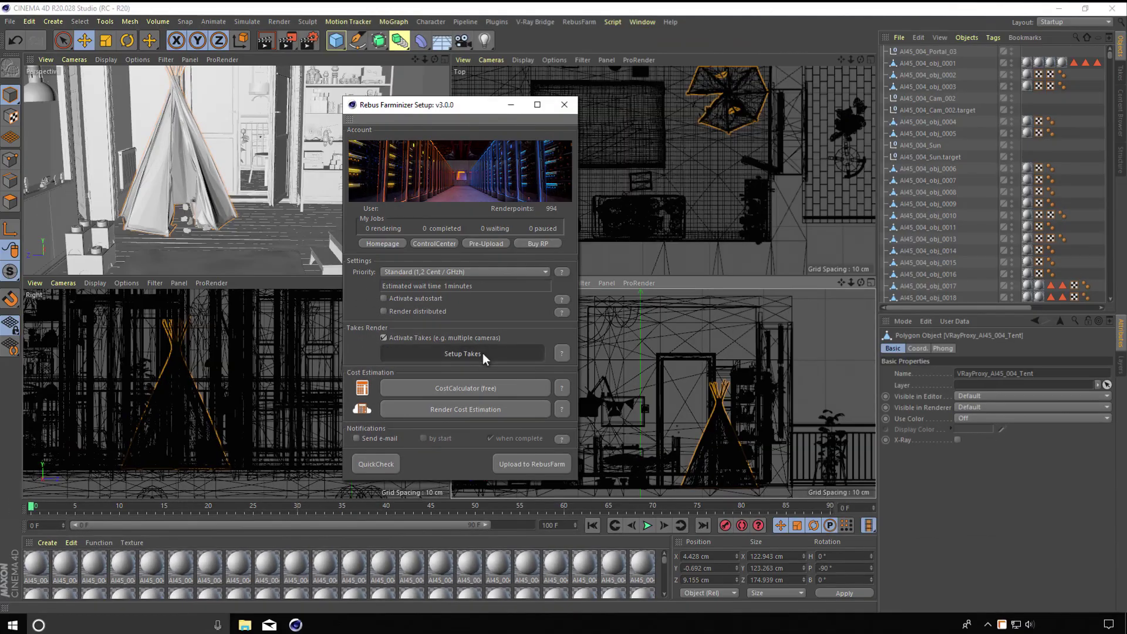
{"action": "left_click", "coordinate": [483, 353]}
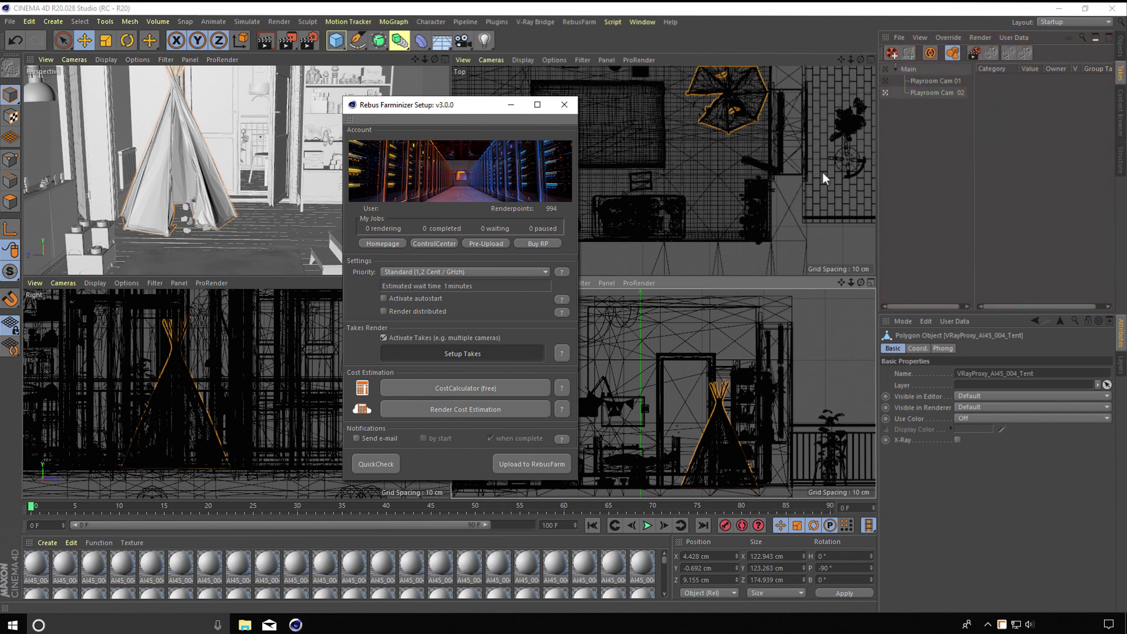
{"action": "left_click", "coordinate": [382, 337]}
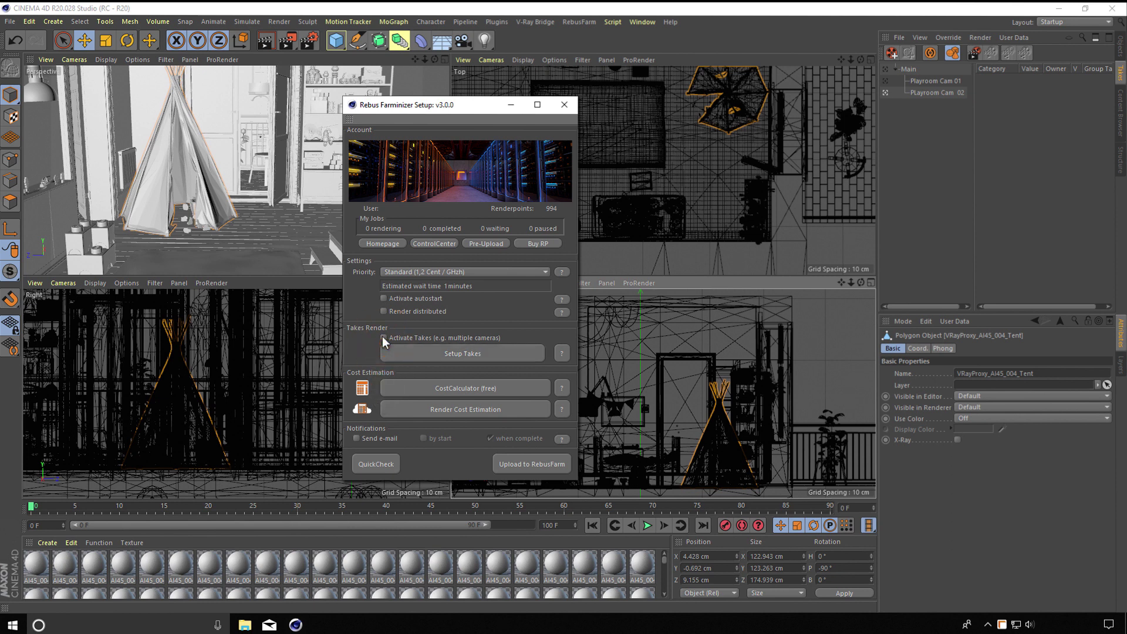
{"action": "left_click", "coordinate": [397, 383]}
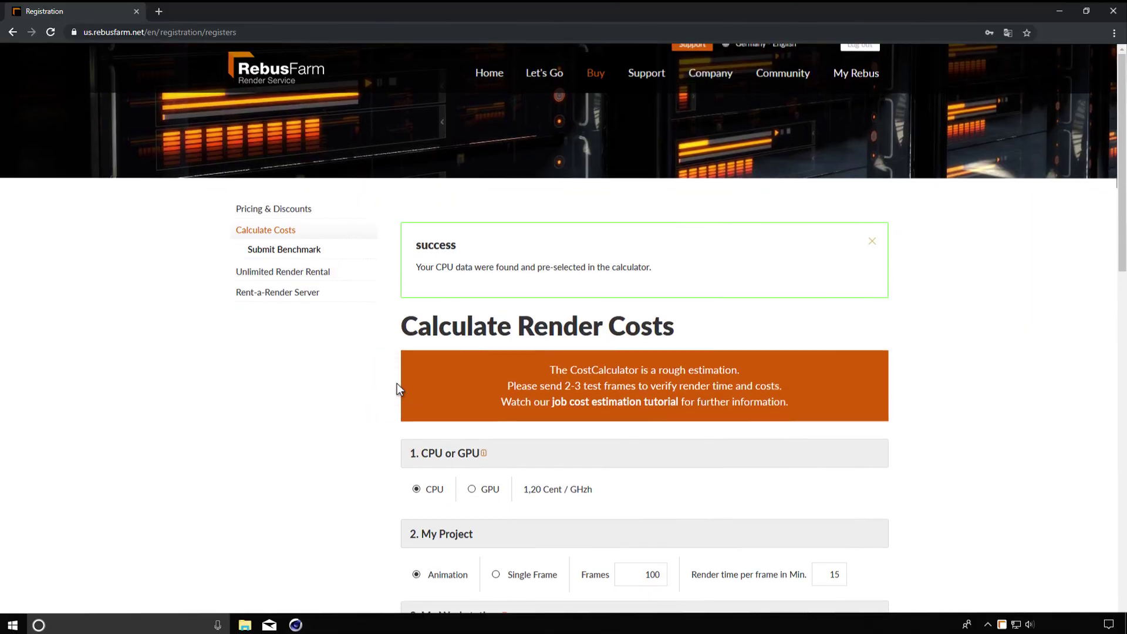
{"action": "scroll", "coordinate": [397, 383], "scroll_direction": "down", "scroll_amount": 1}
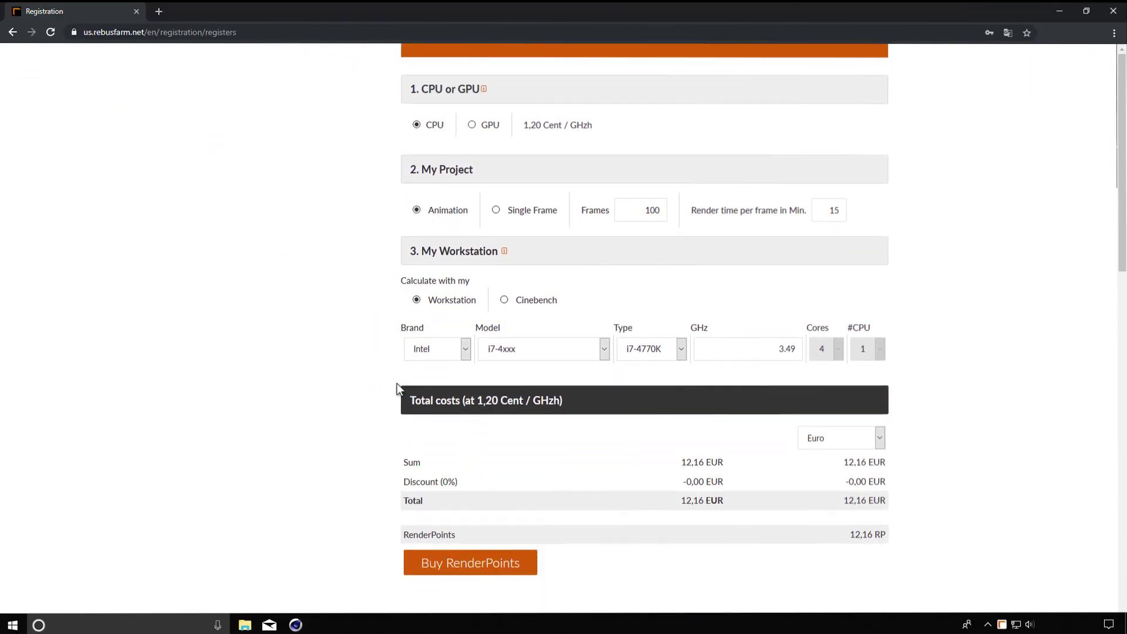
{"action": "scroll", "coordinate": [397, 383], "scroll_direction": "down", "scroll_amount": 1}
{"action": "scroll", "coordinate": [397, 383], "scroll_direction": "down", "scroll_amount": 1}
{"action": "scroll", "coordinate": [397, 383], "scroll_direction": "down", "scroll_amount": 1}
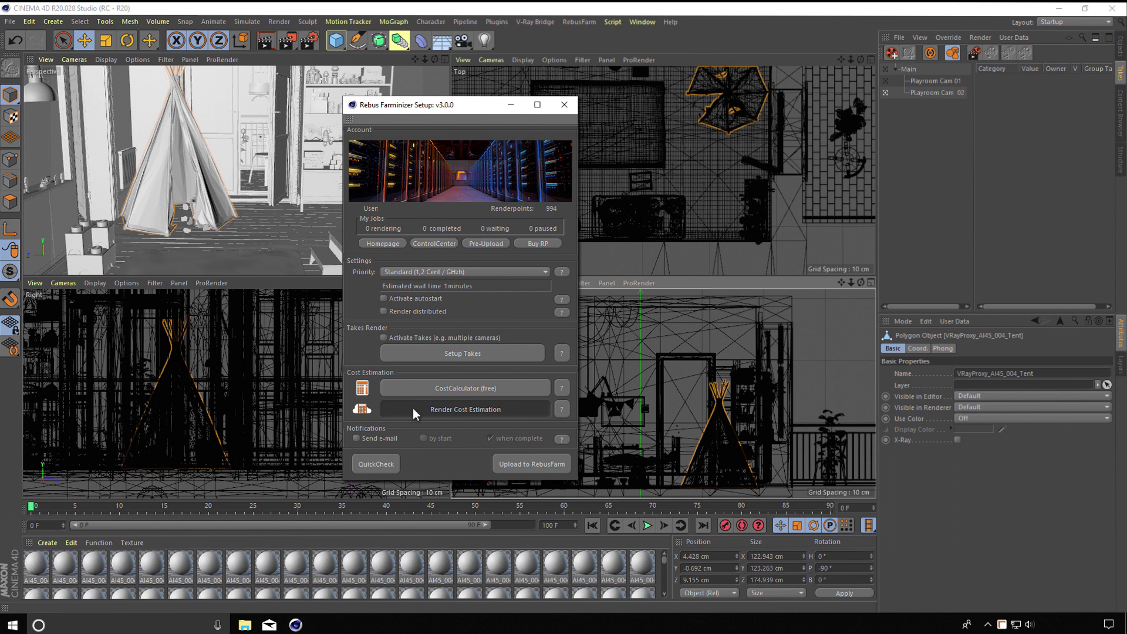
Leave e-mail notifications off, pass QuickCheck on the scene, and send the job to RebusFarm.
{"action": "left_click", "coordinate": [357, 437]}
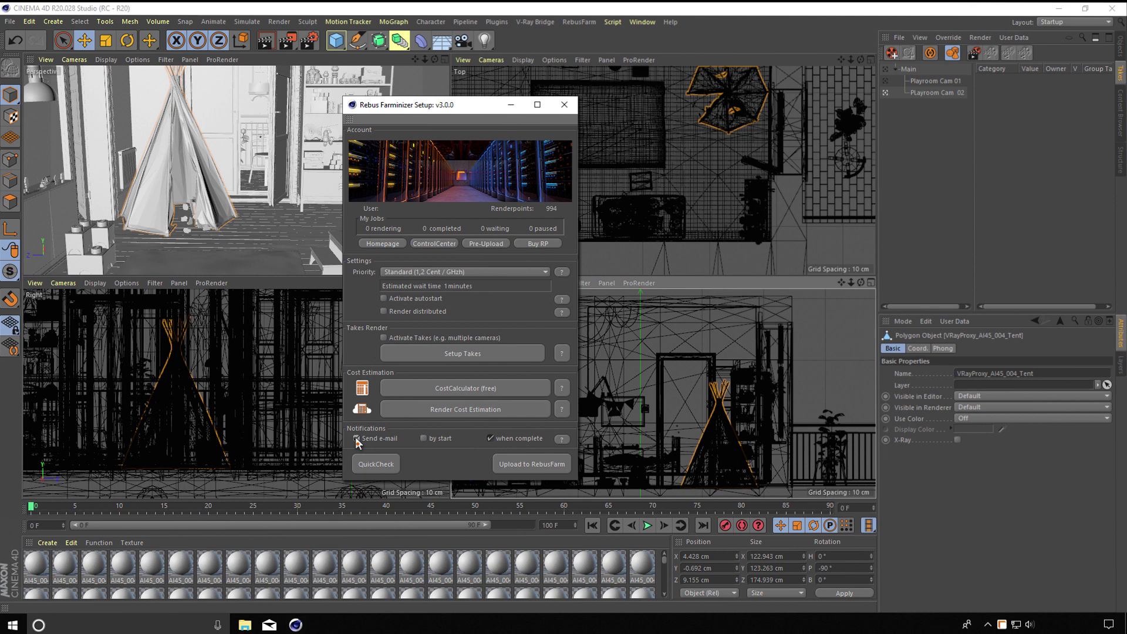
{"action": "left_click", "coordinate": [357, 438]}
{"action": "left_click", "coordinate": [396, 461]}
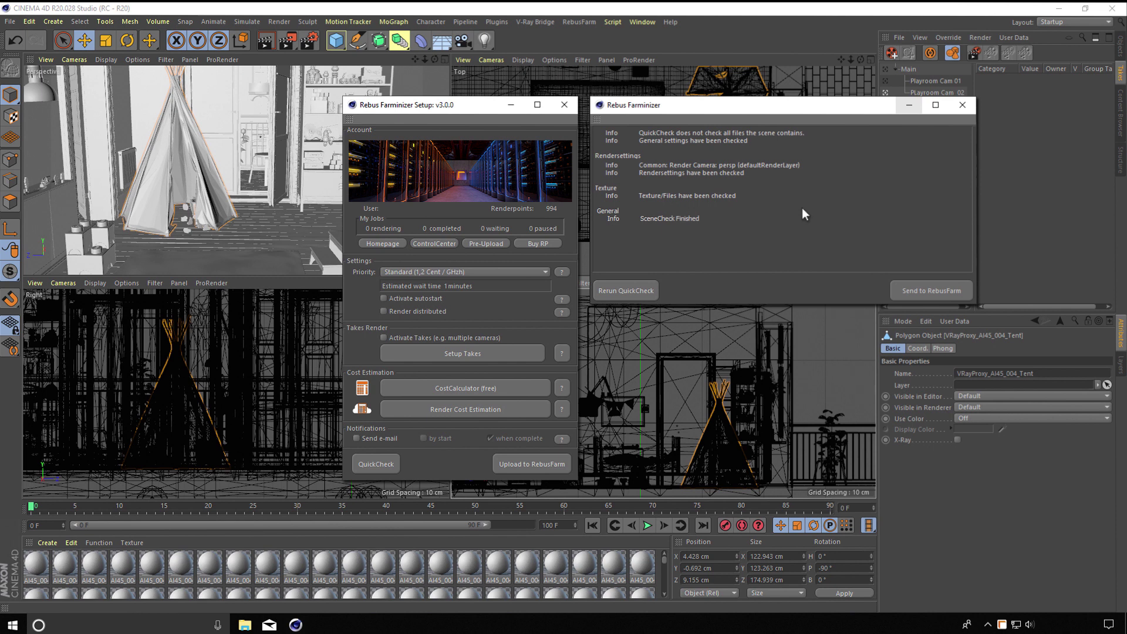
{"action": "left_click", "coordinate": [893, 288]}
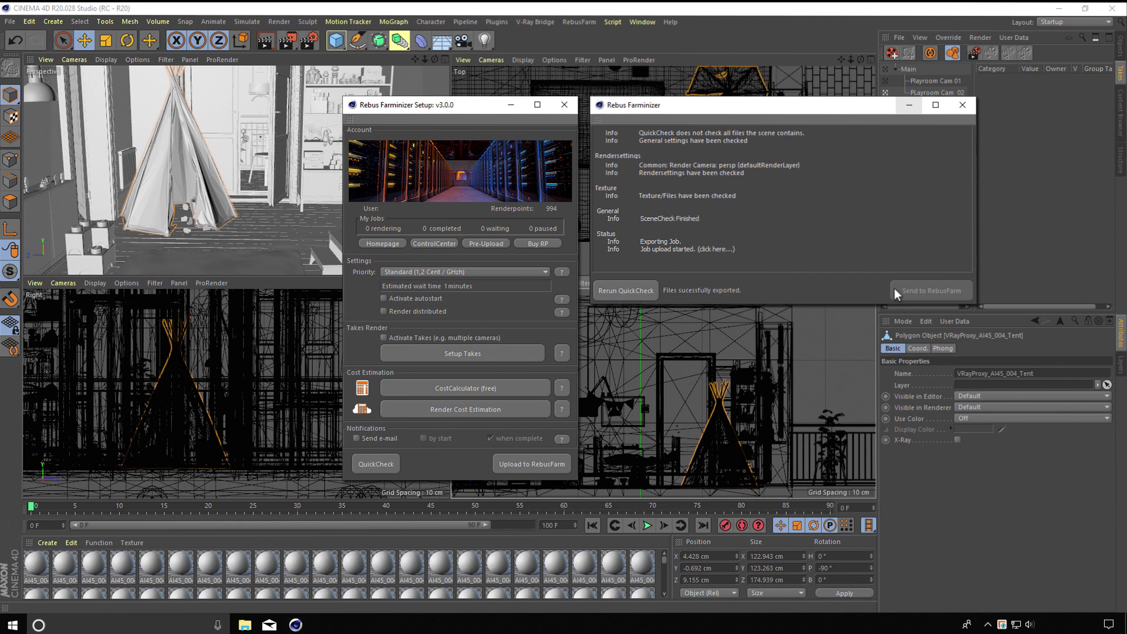
Close the QuickCheck results and open the ControlCenter from the RebusFarm tray icon's menu.
{"action": "left_click", "coordinate": [962, 104]}
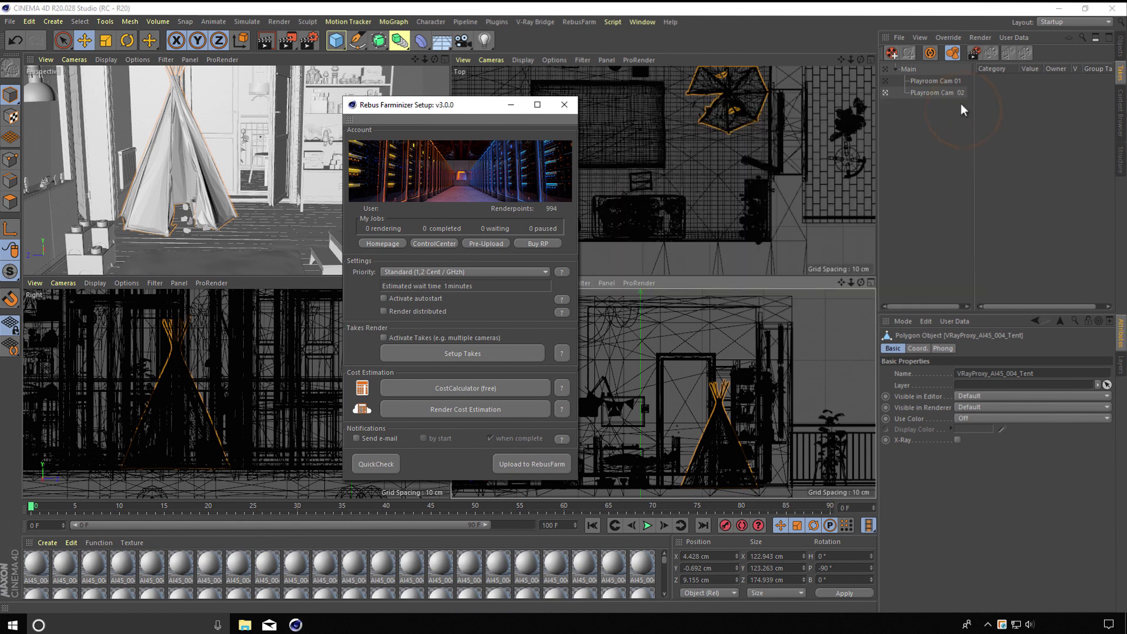
{"action": "left_click", "coordinate": [580, 22]}
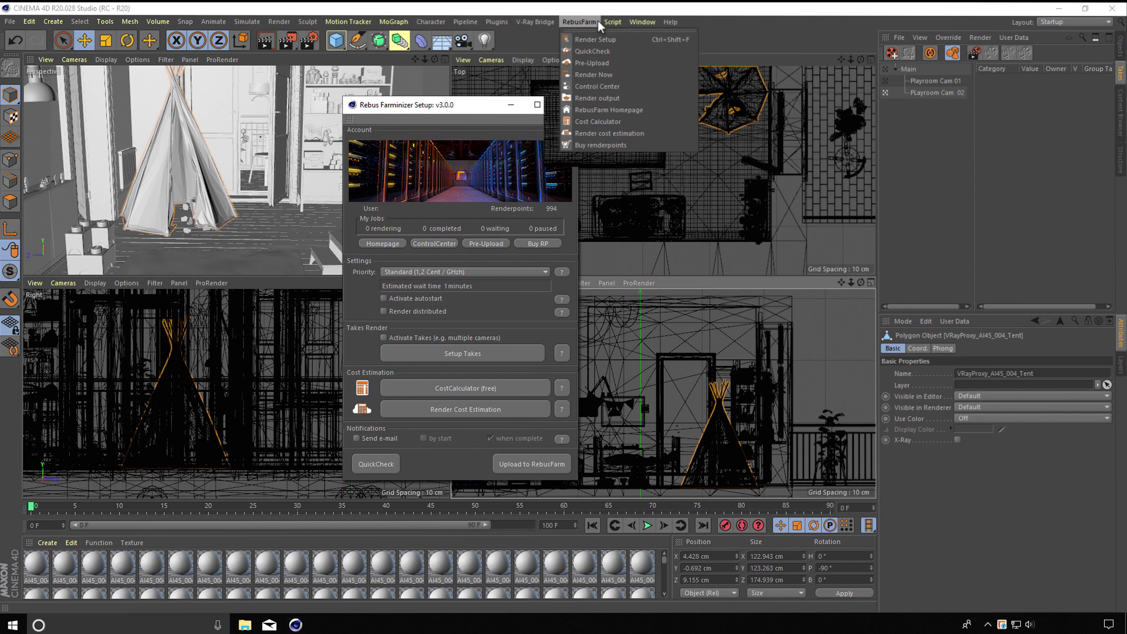
{"action": "right_click", "coordinate": [1002, 624]}
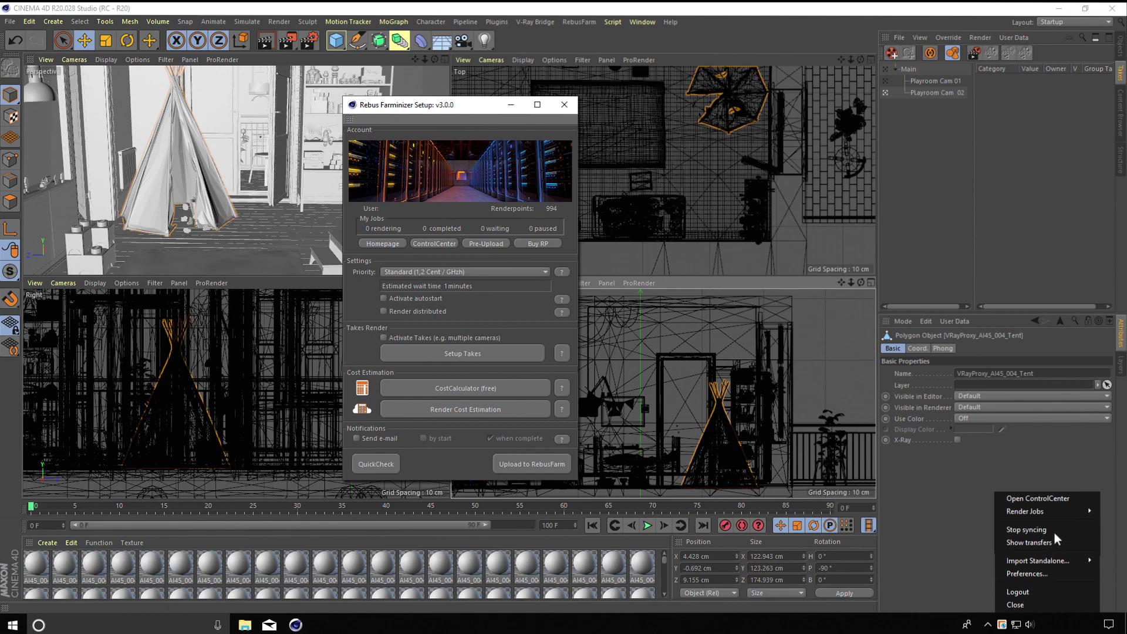
{"action": "left_click", "coordinate": [1074, 497]}
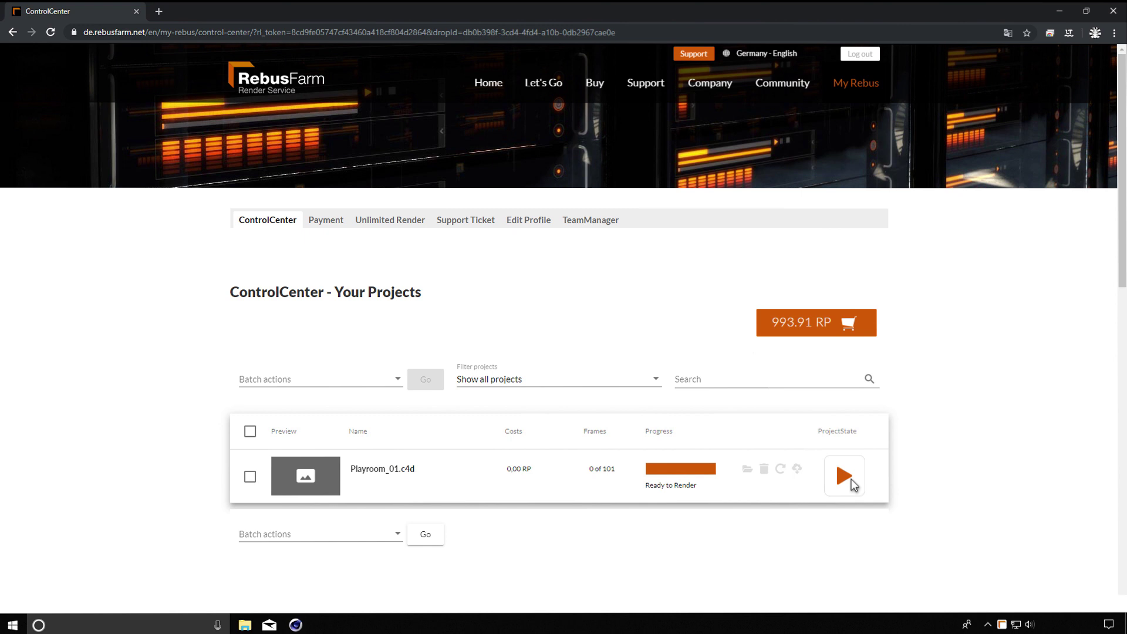
Start rendering Playroom_01.c4d and expand its details showing all 101 frames completed.
{"action": "left_click", "coordinate": [852, 483]}
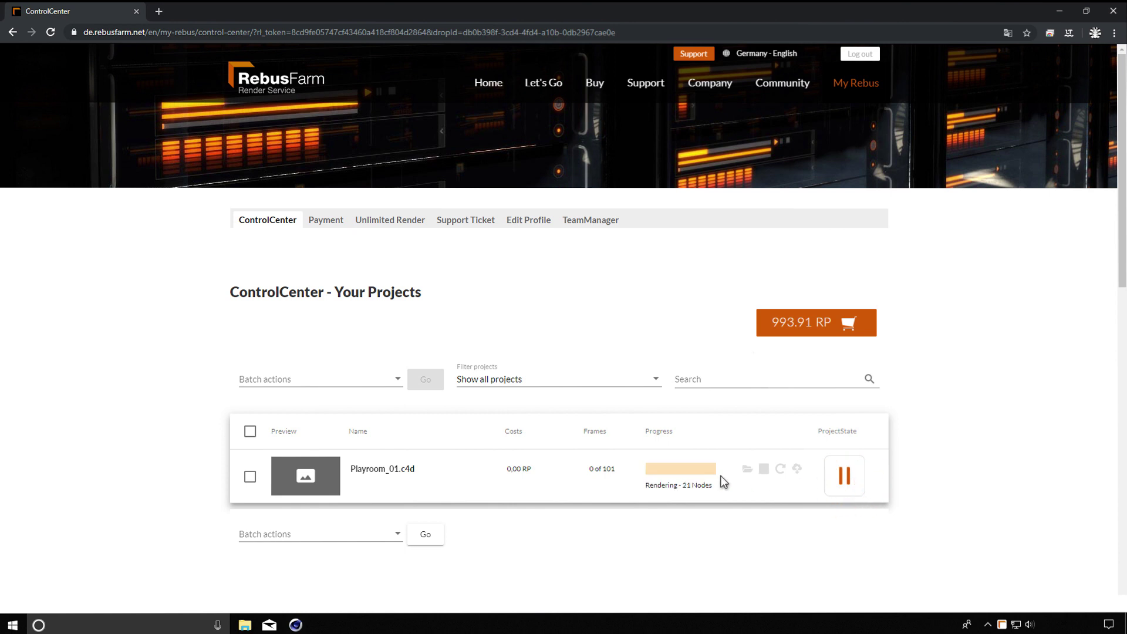
{"action": "left_click", "coordinate": [387, 468]}
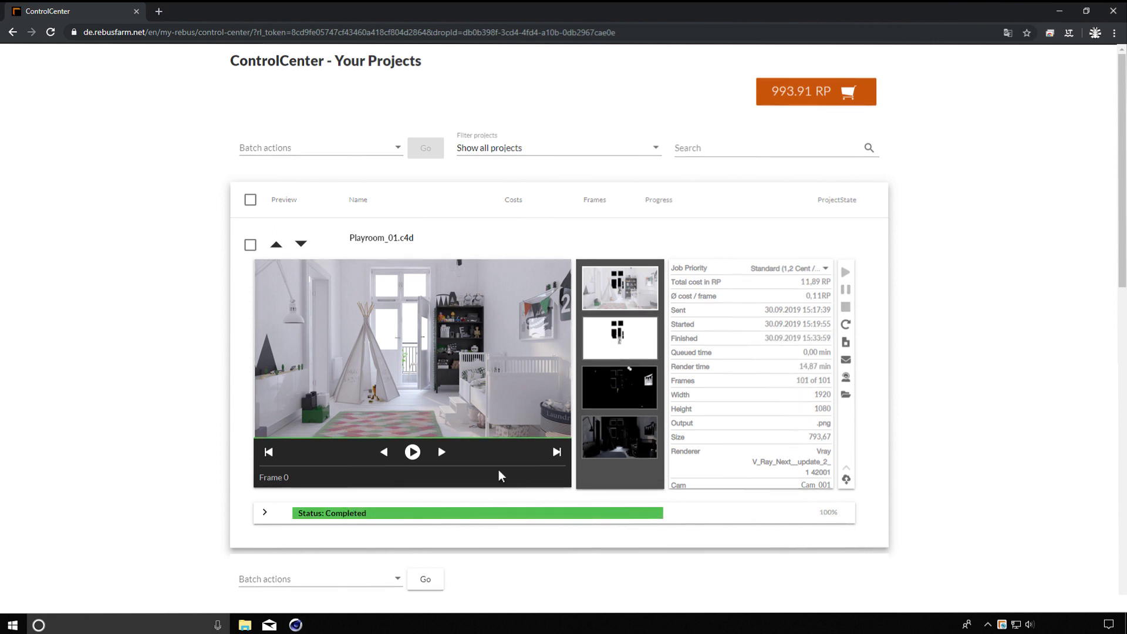
Flip through the finished Playroom_01.c4d job's action icons and open its Re-Submit Job form.
{"action": "left_click", "coordinate": [845, 481]}
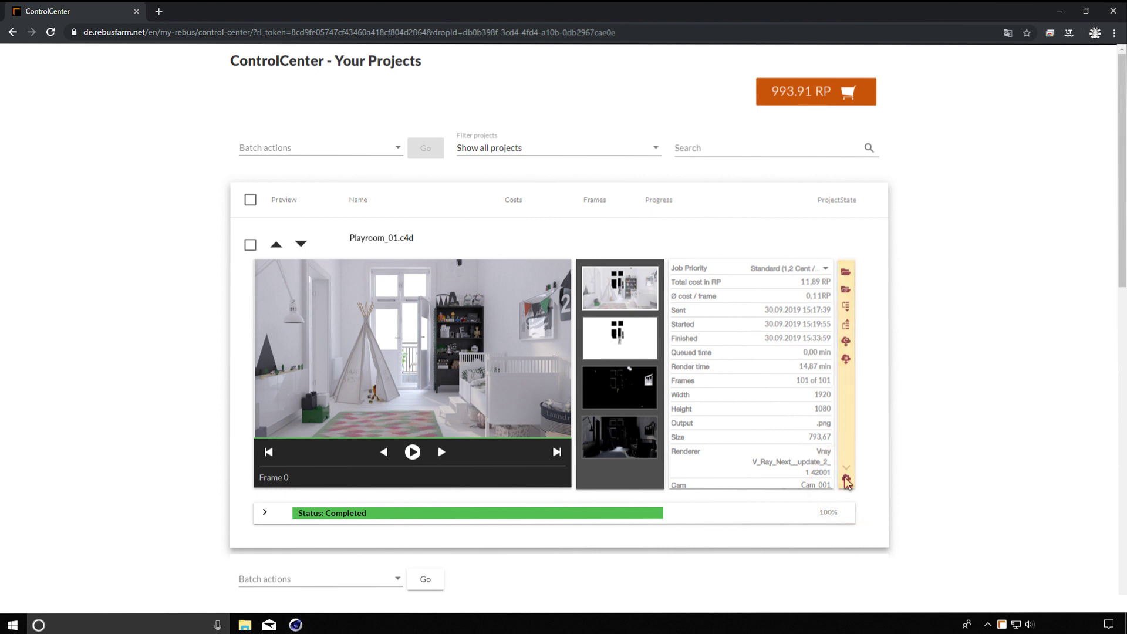
{"action": "left_click", "coordinate": [847, 481]}
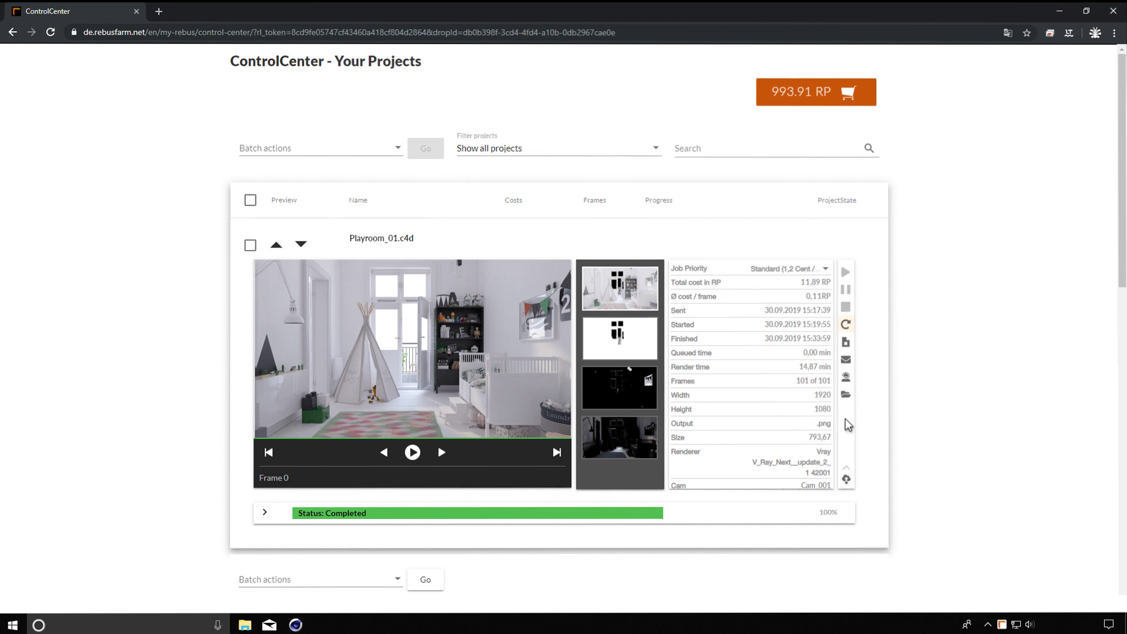
{"action": "left_click", "coordinate": [846, 325]}
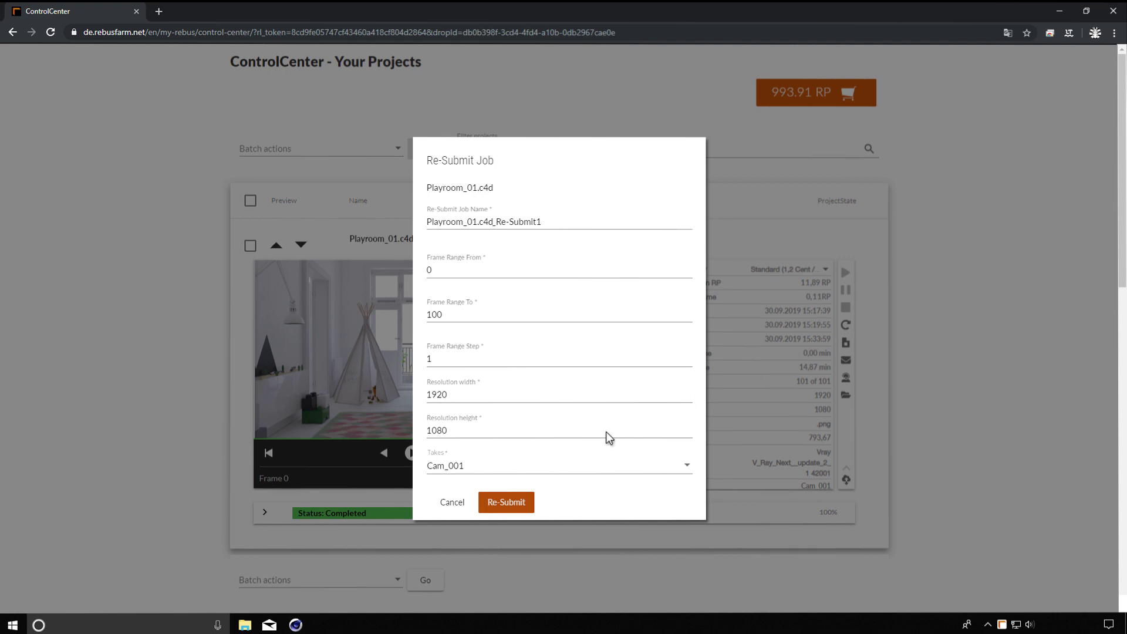
Cancel the re-submit and scrub the preview back and forth through the rendered Playroom frames.
{"action": "left_click", "coordinate": [452, 502]}
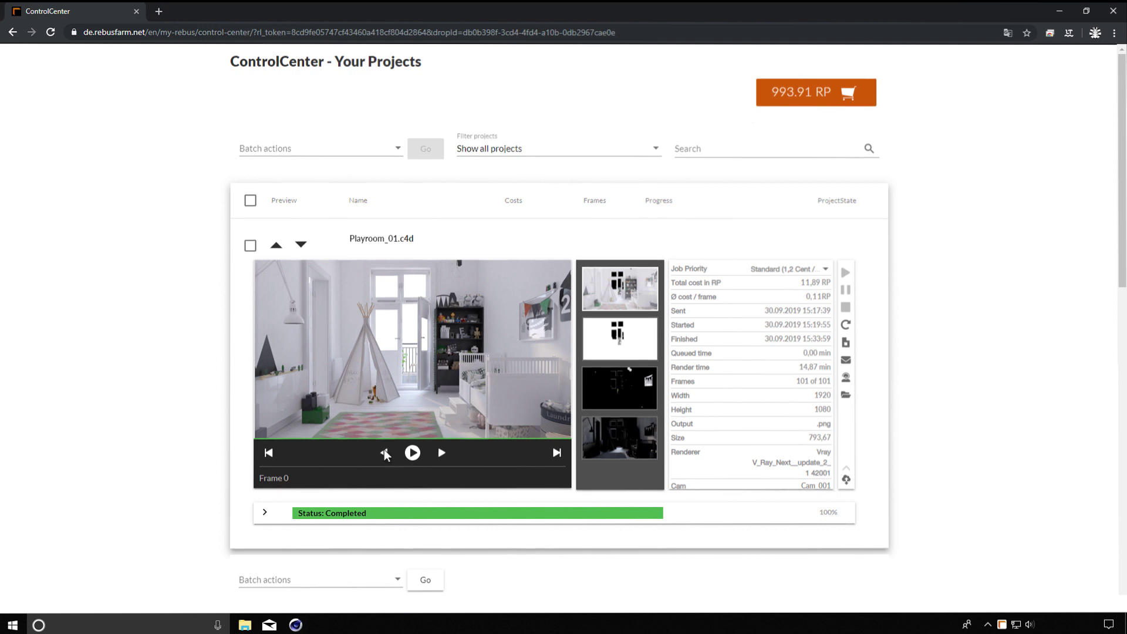
{"action": "left_click", "coordinate": [255, 357]}
{"action": "left_click_drag", "start_coordinate": [256, 357], "coordinate": [485, 357]}
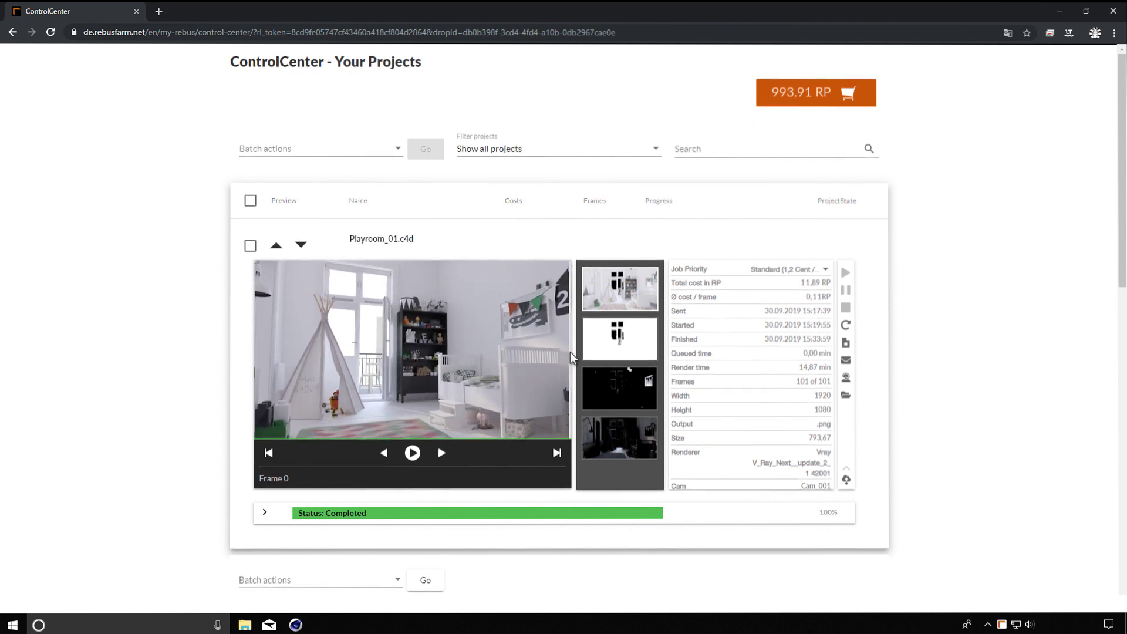
{"action": "left_click_drag", "start_coordinate": [486, 351], "coordinate": [489, 351]}
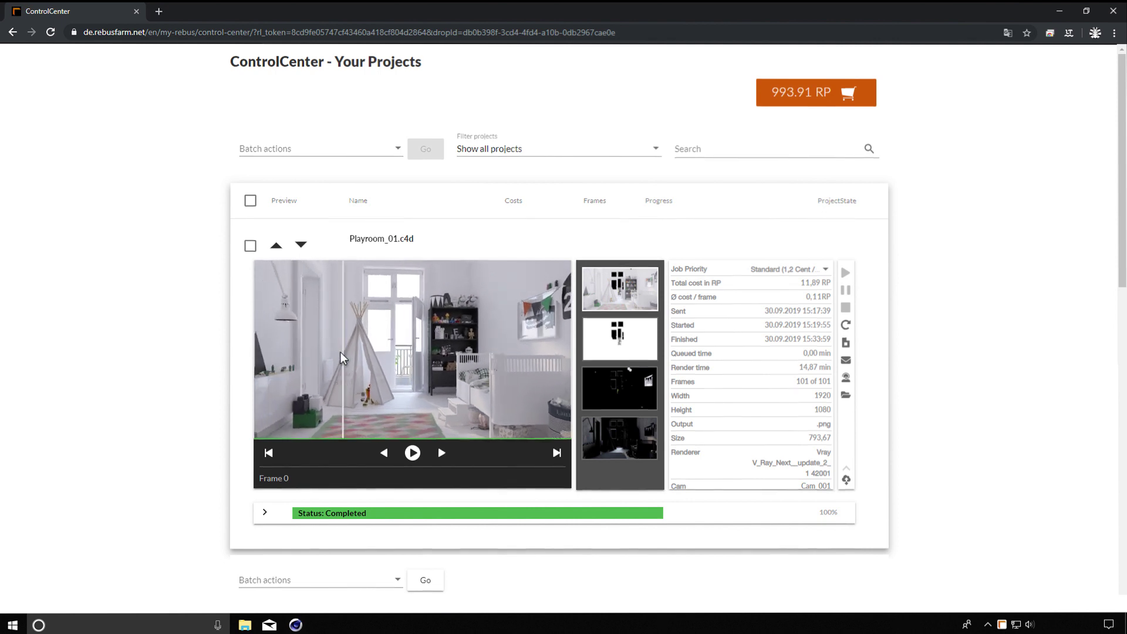